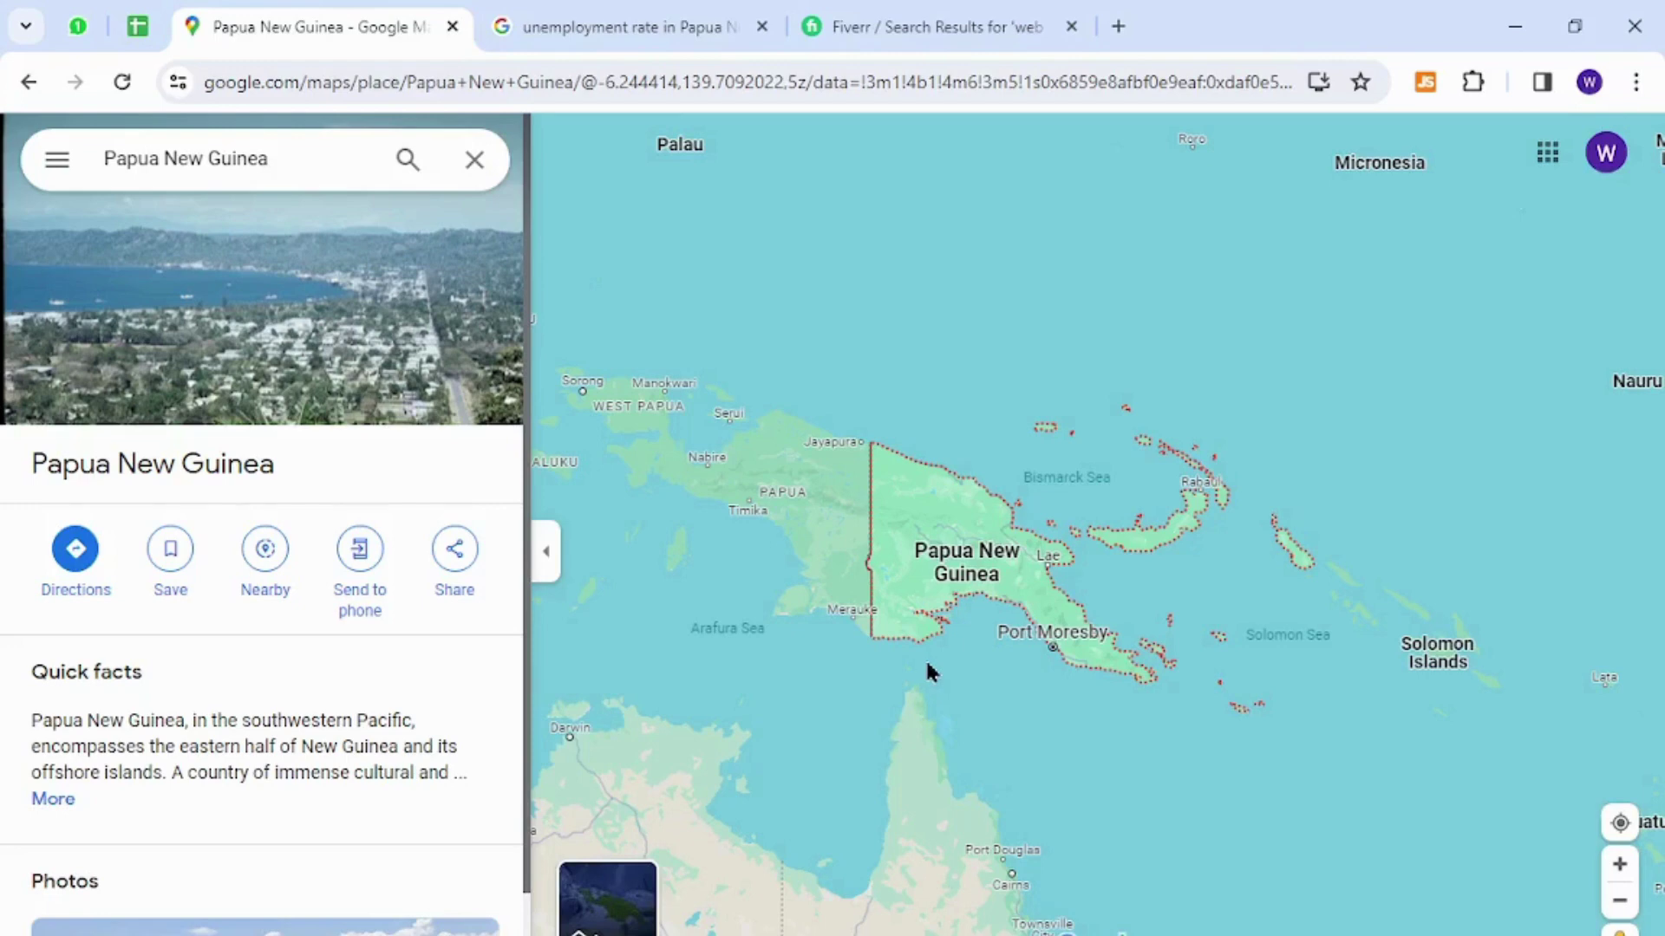
# Step: Highlight '2.80' and '2022' in the Google unemployment snippet, then go to the Fiverr results tab
pyautogui.click(628, 16)
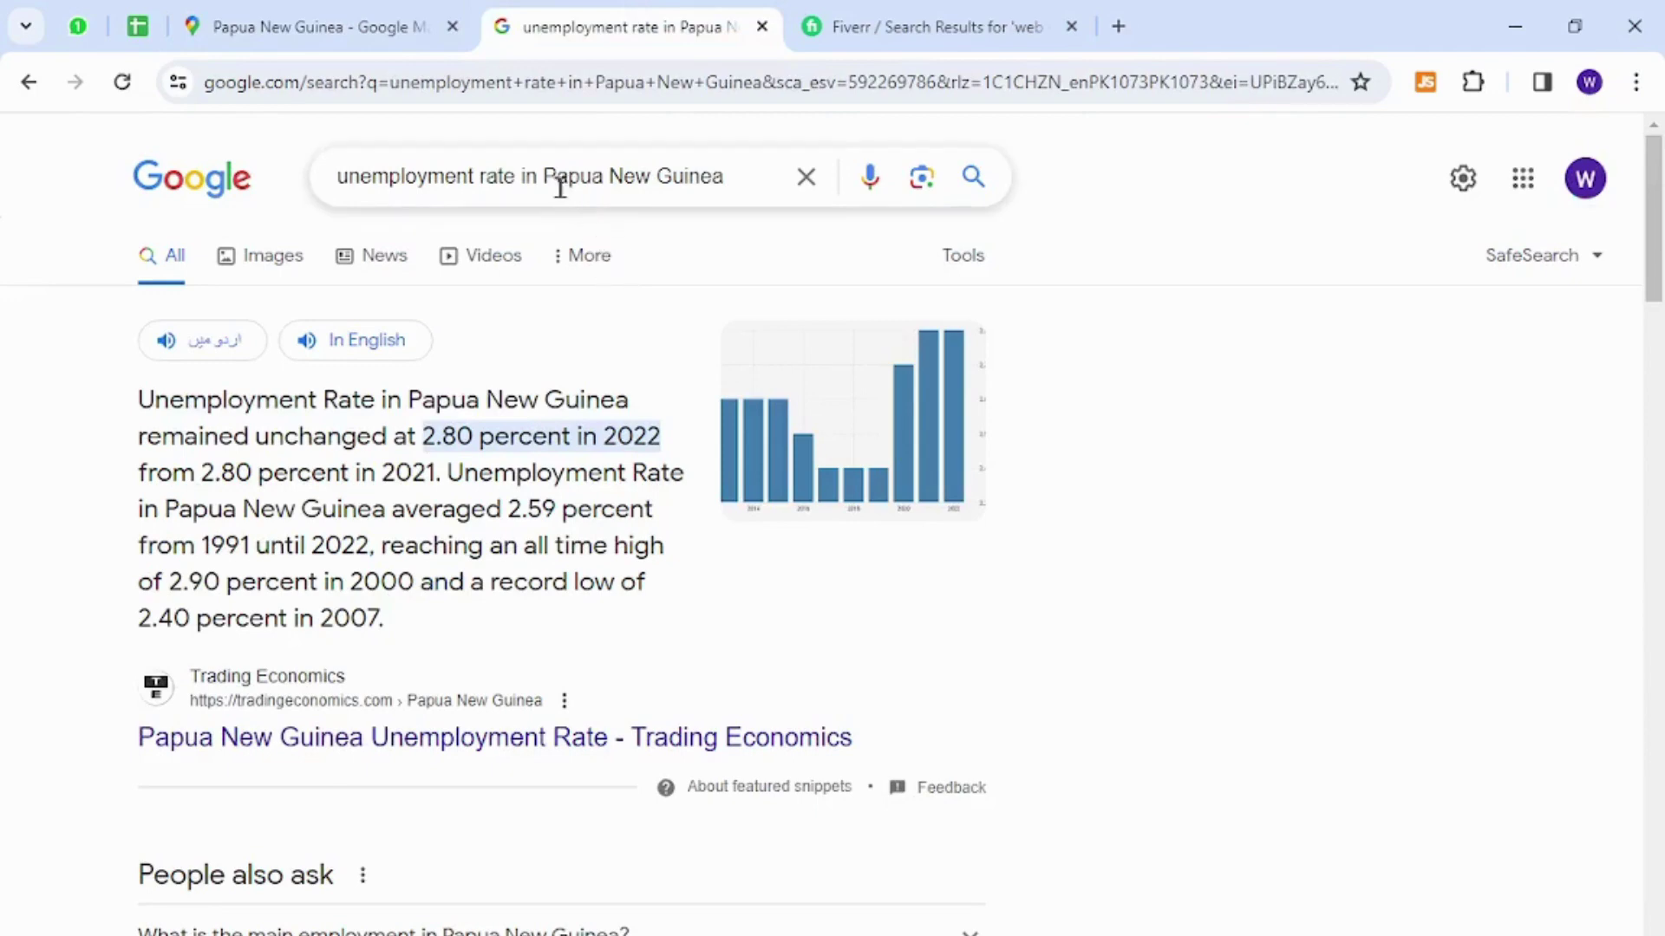
pyautogui.moveTo(422, 438); pyautogui.dragTo(478, 438)
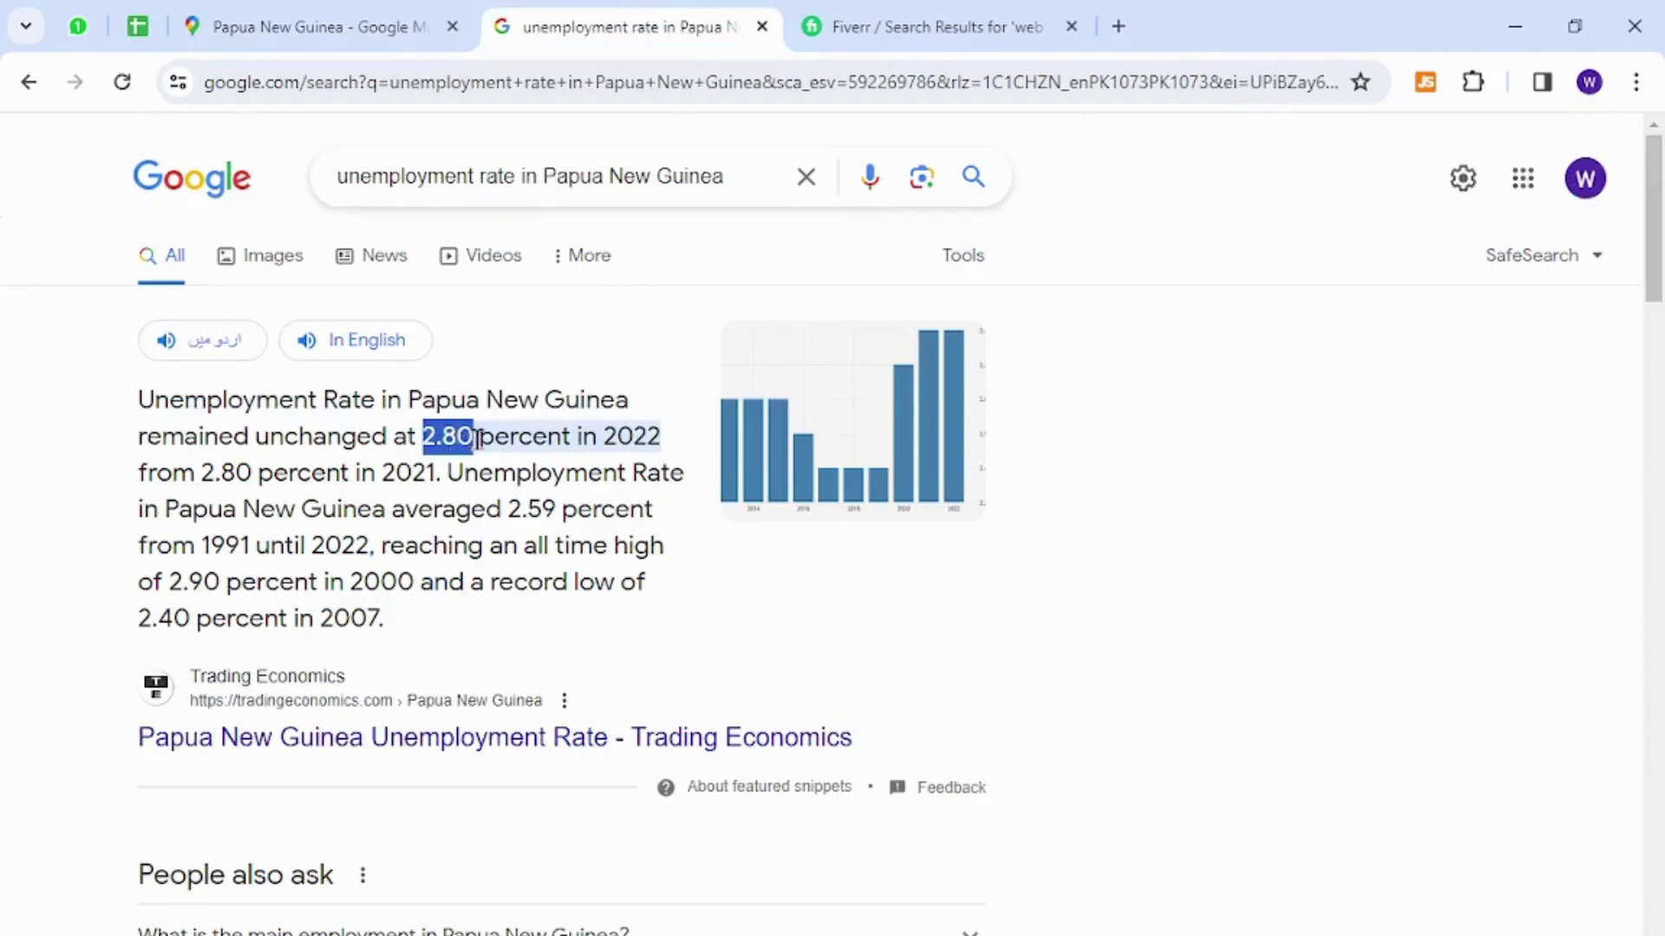
pyautogui.click(478, 438)
pyautogui.moveTo(600, 438); pyautogui.dragTo(657, 440)
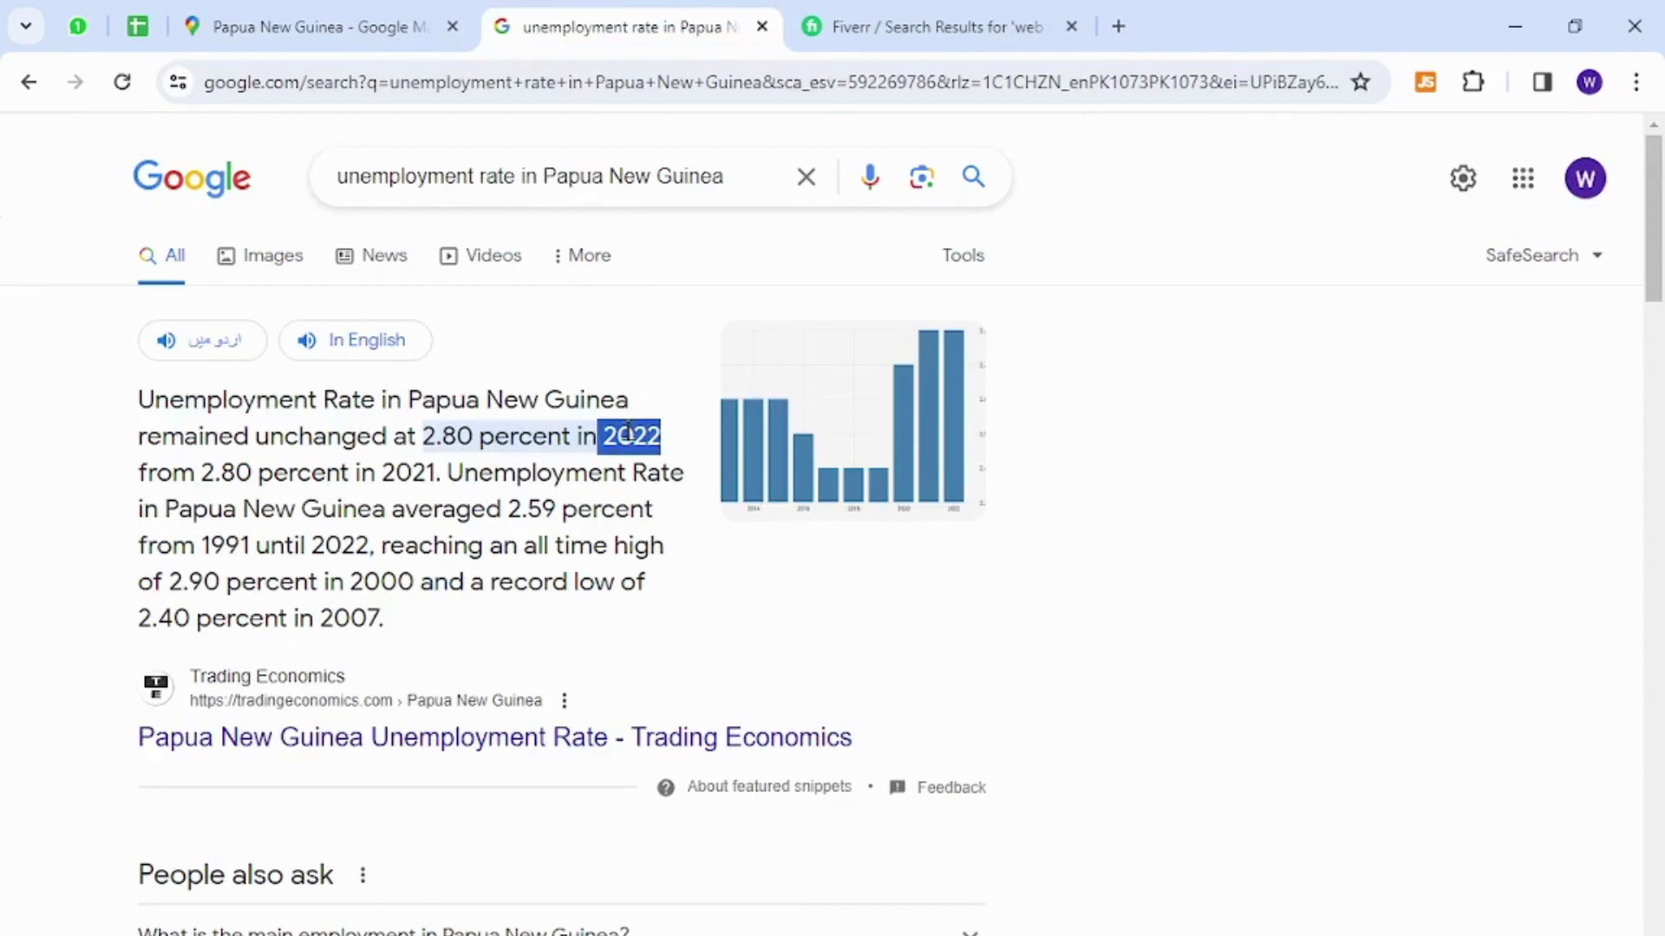
pyautogui.click(626, 436)
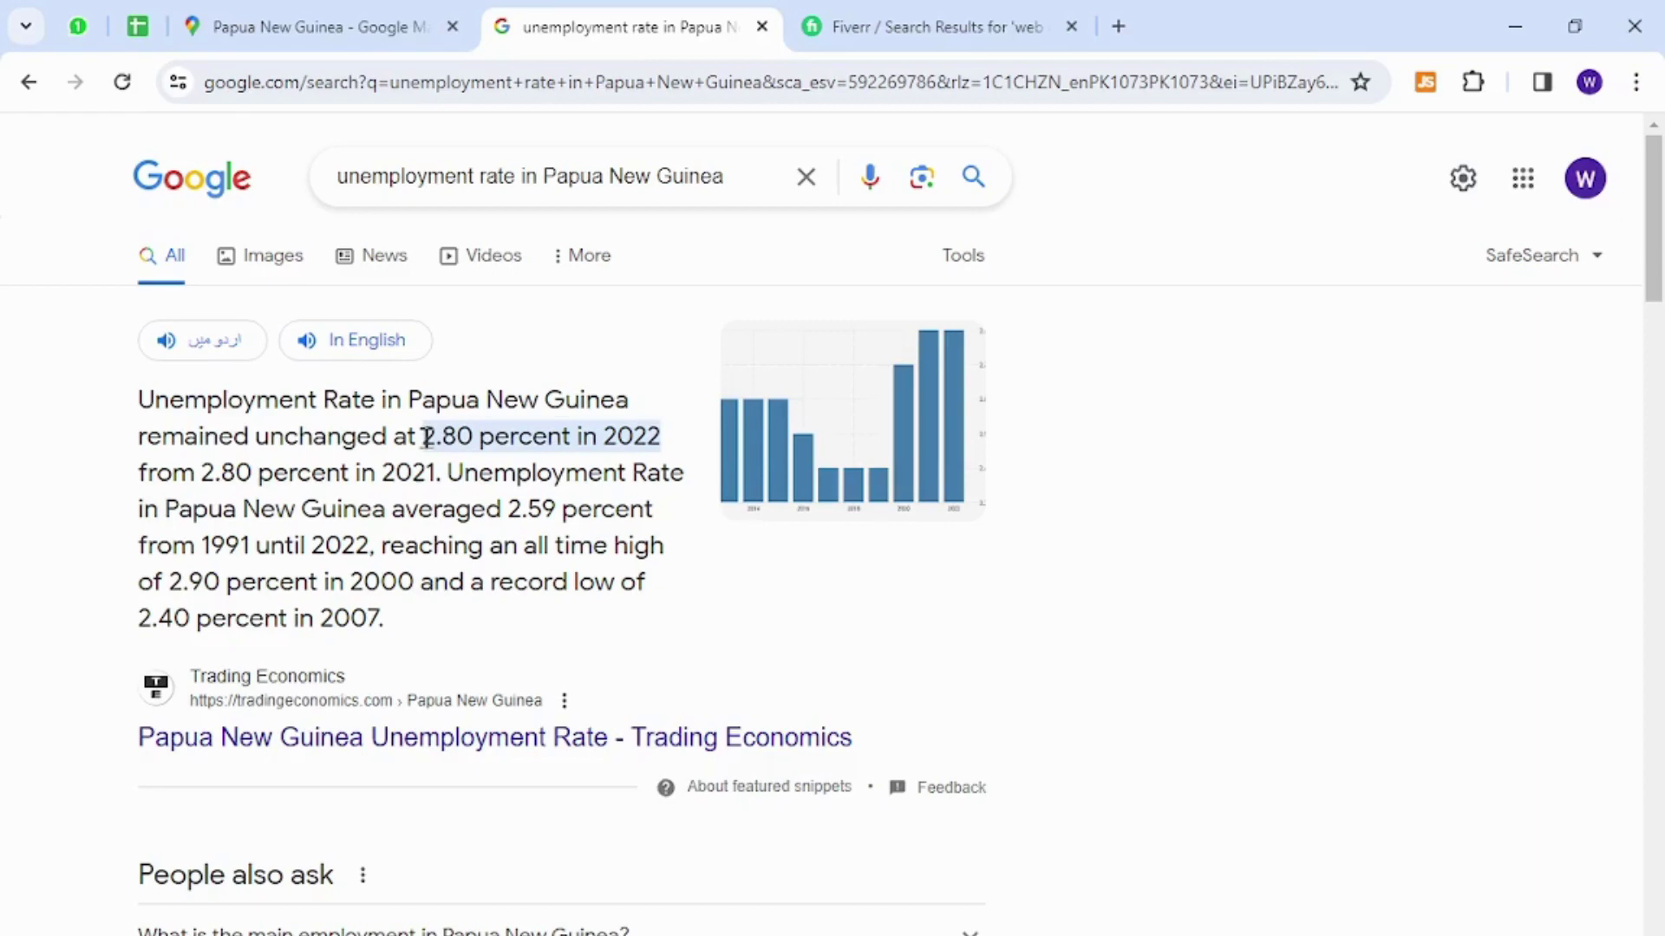
pyautogui.click(879, 18)
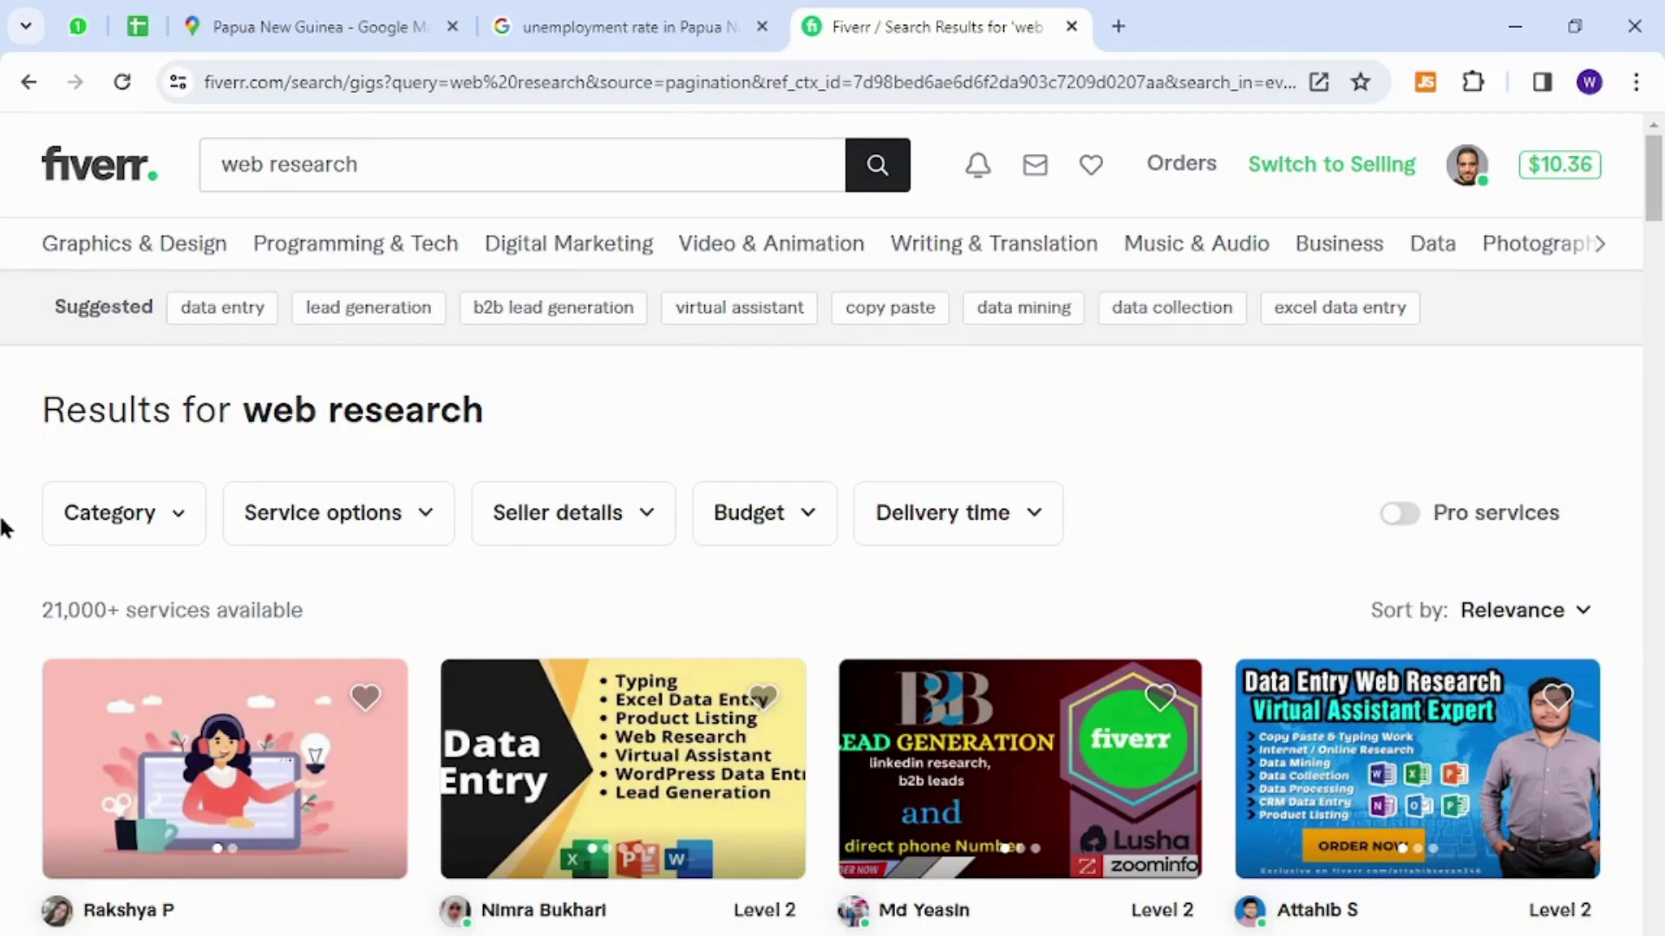
pyautogui.scroll(-3, 5, 507)
pyautogui.scroll(-4, 5, 514)
pyautogui.scroll(-1, 7, 529)
pyautogui.scroll(-4, 6, 528)
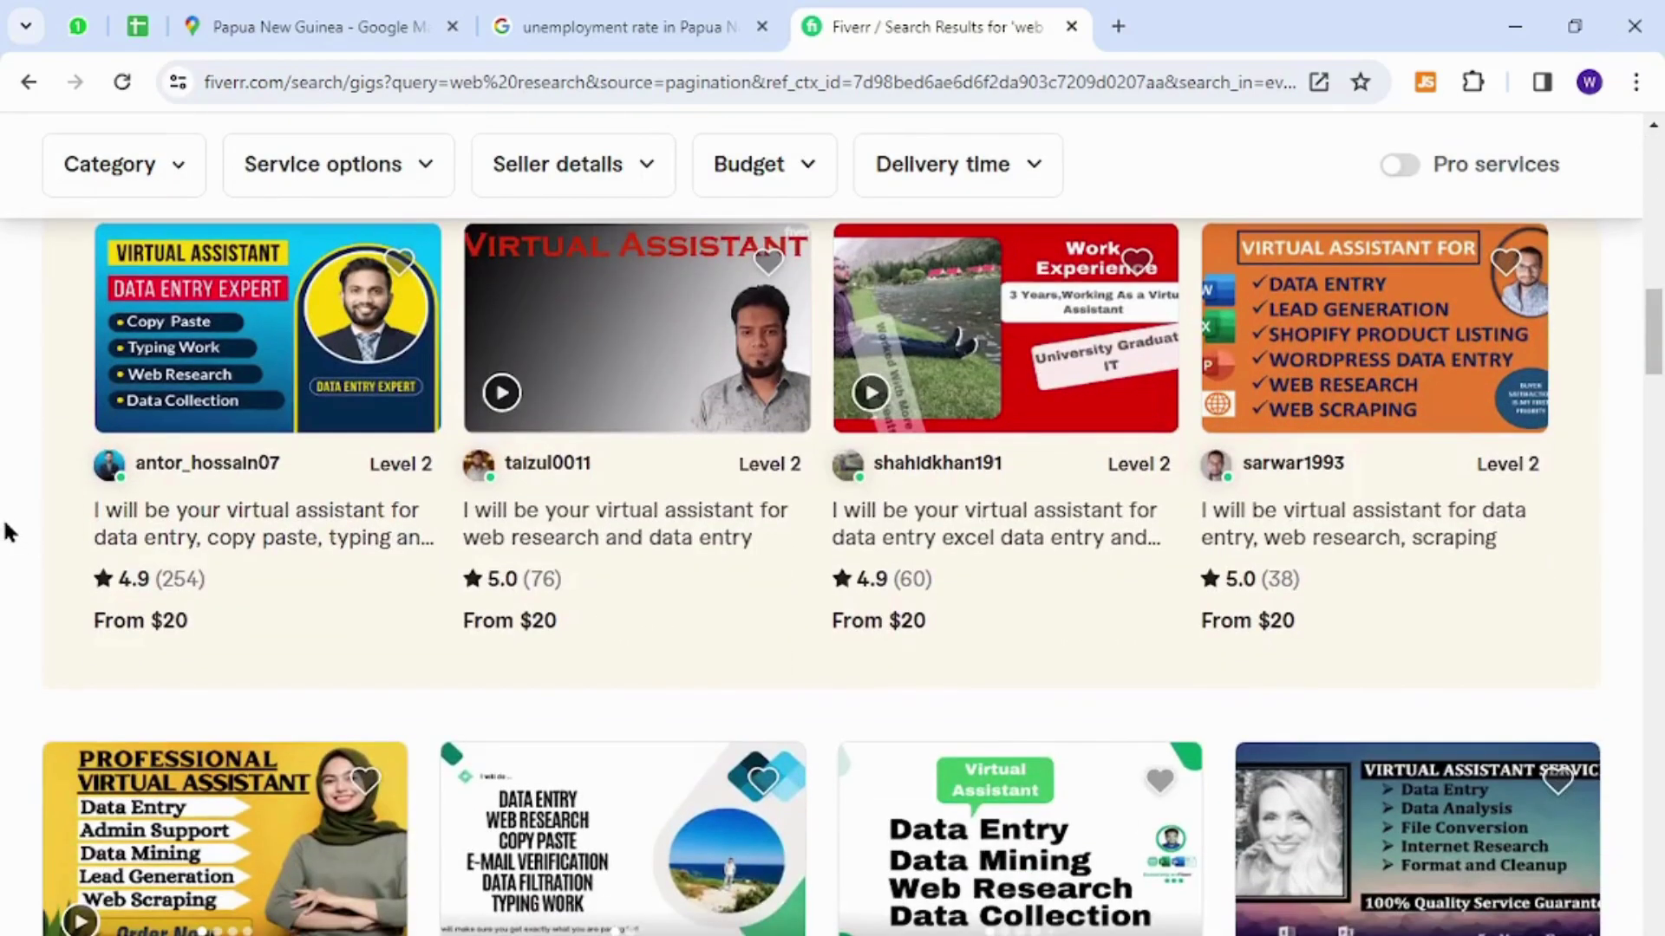
pyautogui.scroll(2, 6, 531)
pyautogui.scroll(9, 6, 530)
pyautogui.scroll(1, 7, 531)
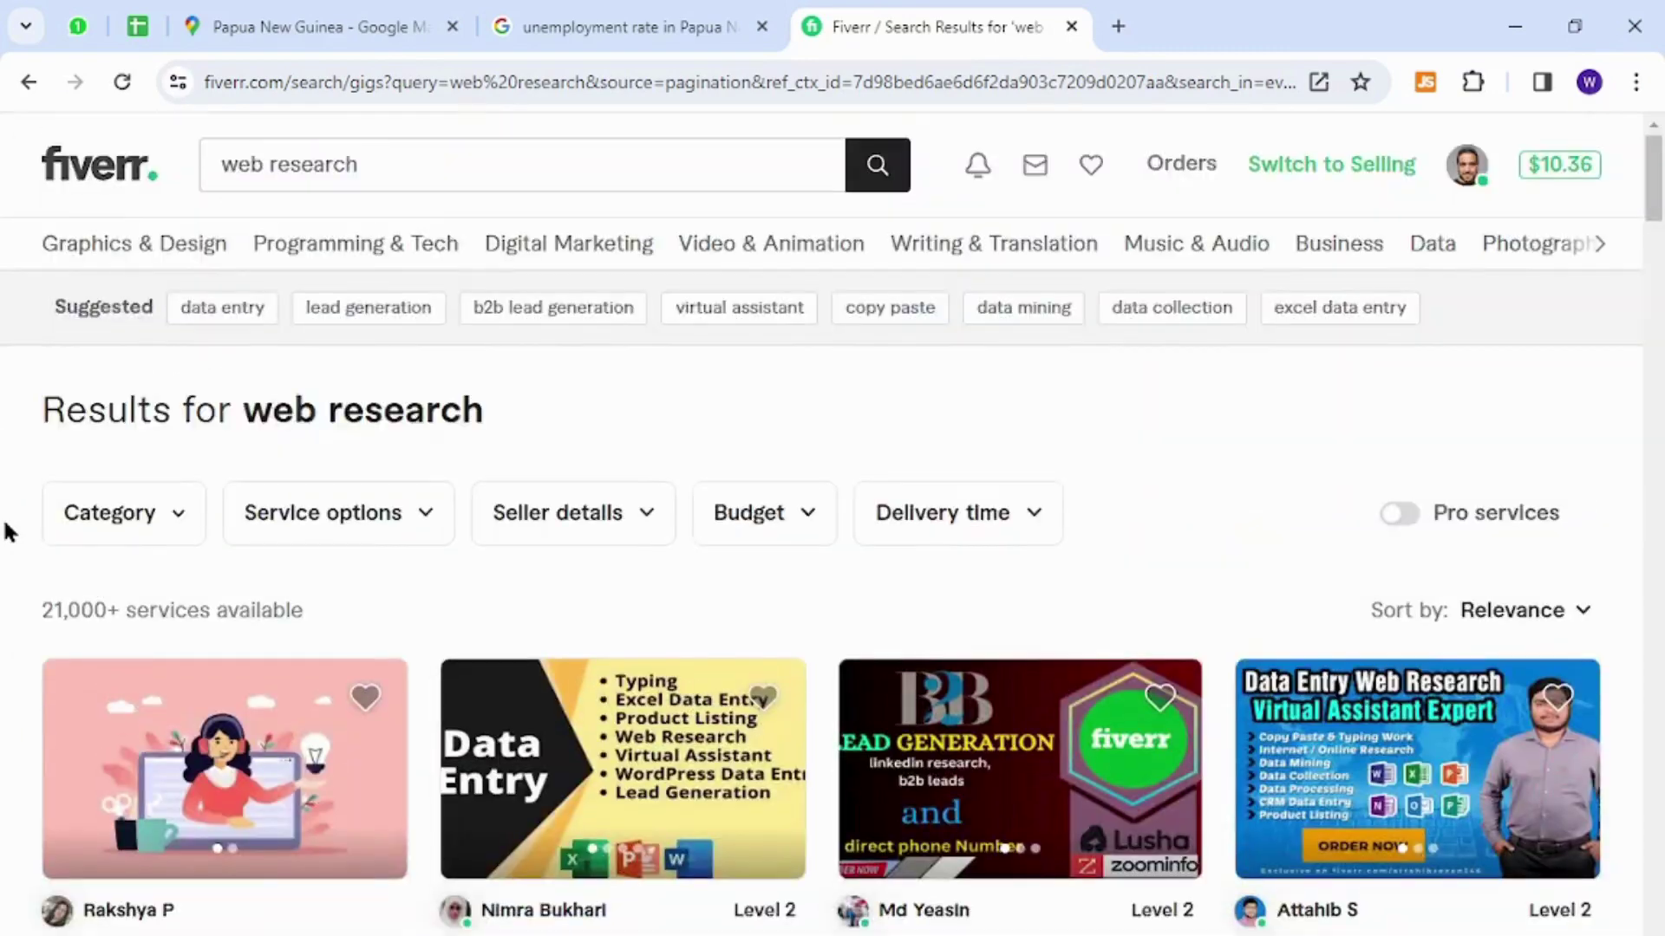
pyautogui.scroll(-1, 6, 531)
# Step: Open the 'I will do excel data entry' gig in a new tab and view it
pyautogui.rightClick(520, 596)
pyautogui.click(654, 91)
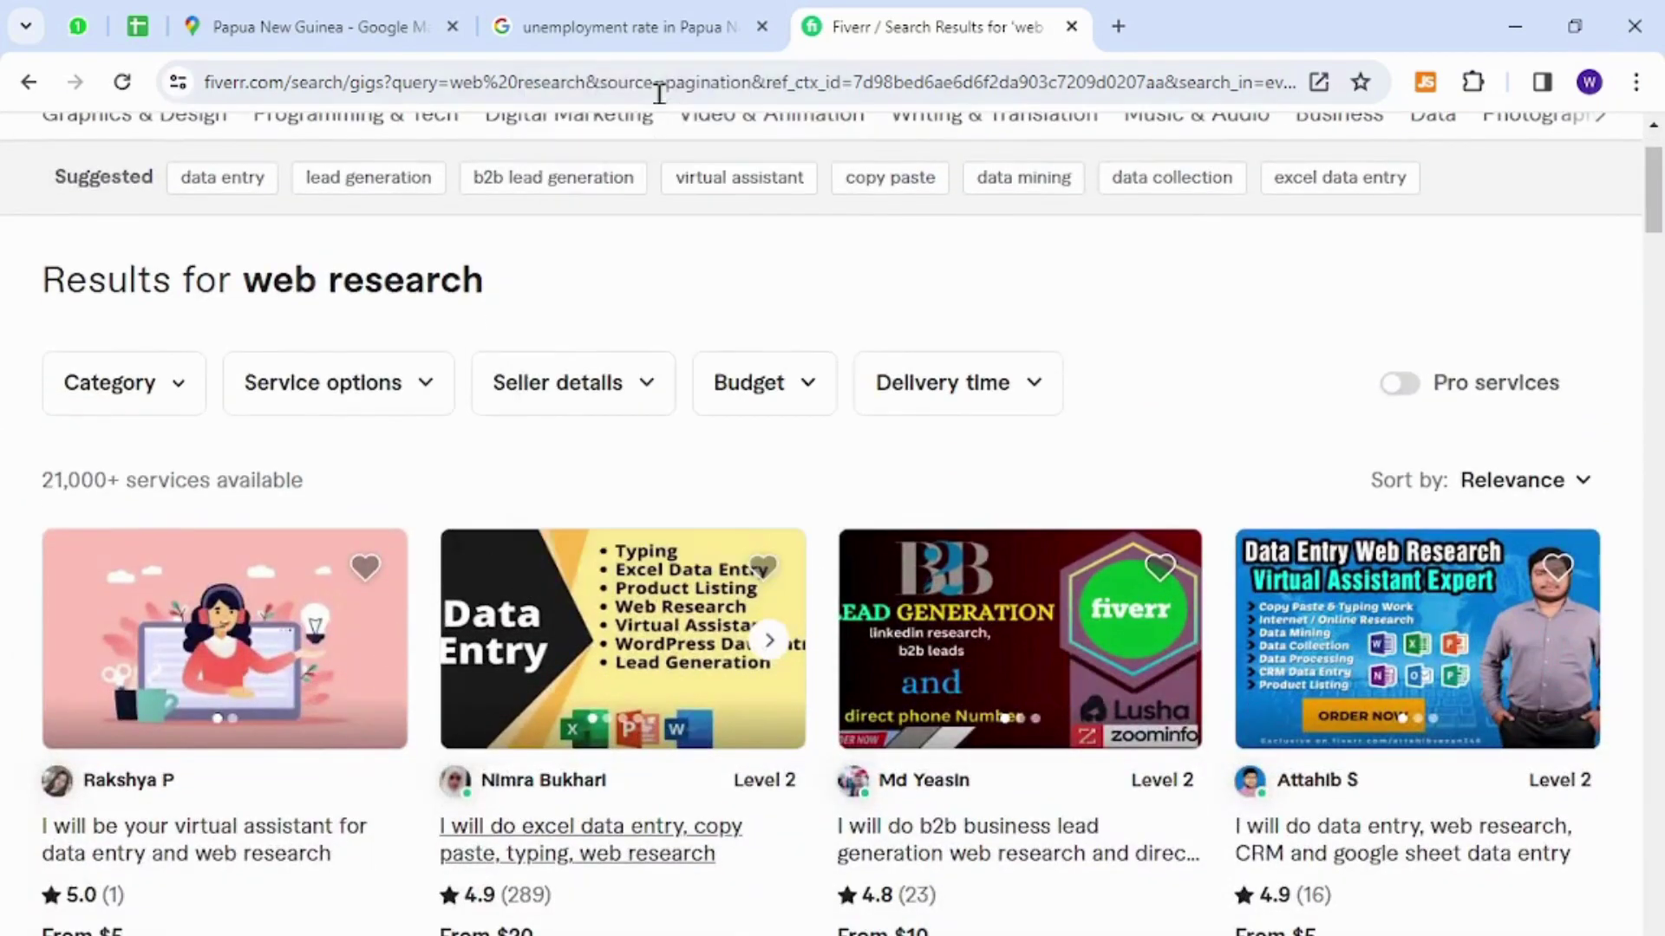
pyautogui.click(1167, 24)
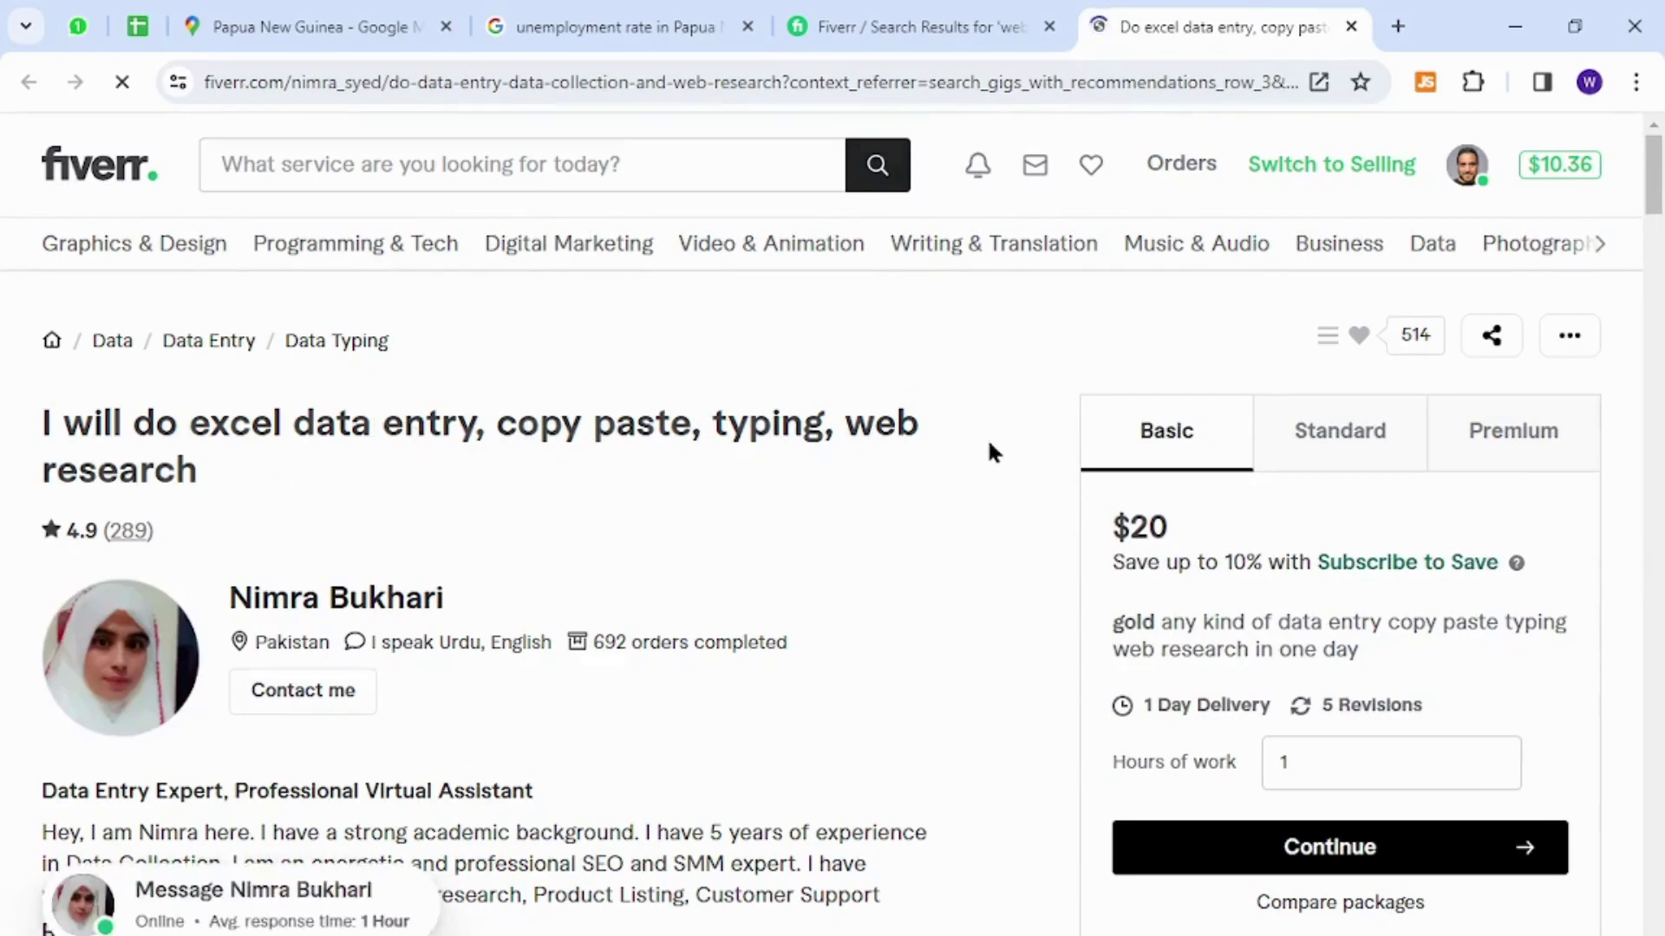
pyautogui.scroll(-5, 996, 449)
pyautogui.scroll(-3, 1001, 454)
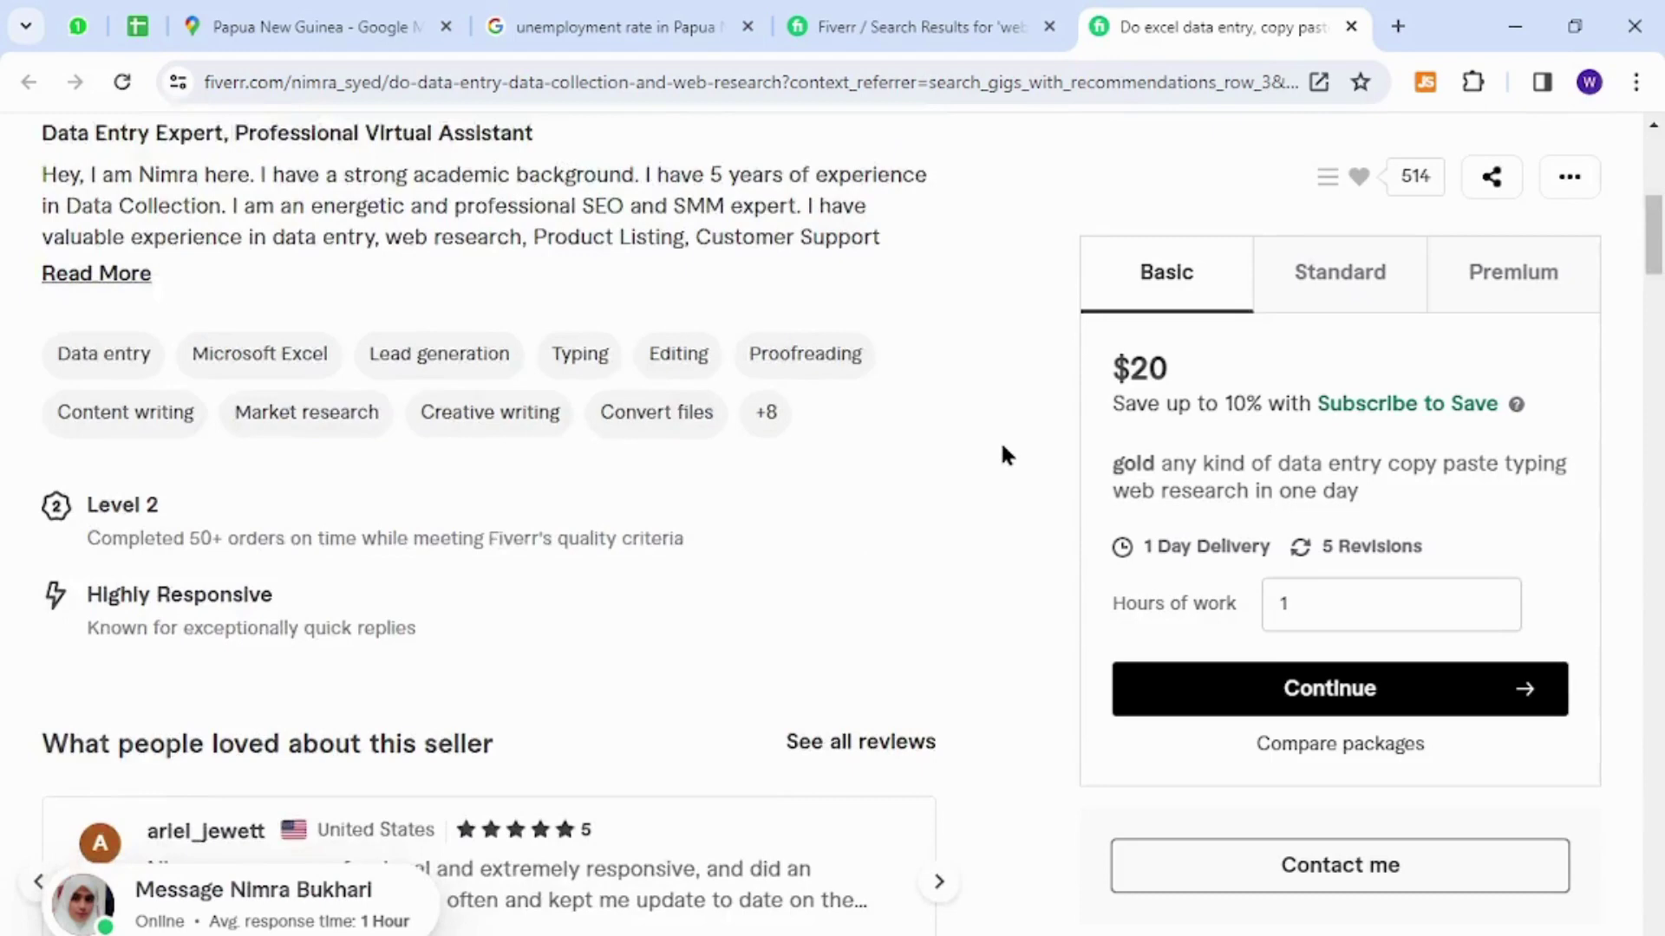
pyautogui.scroll(-1, 1002, 453)
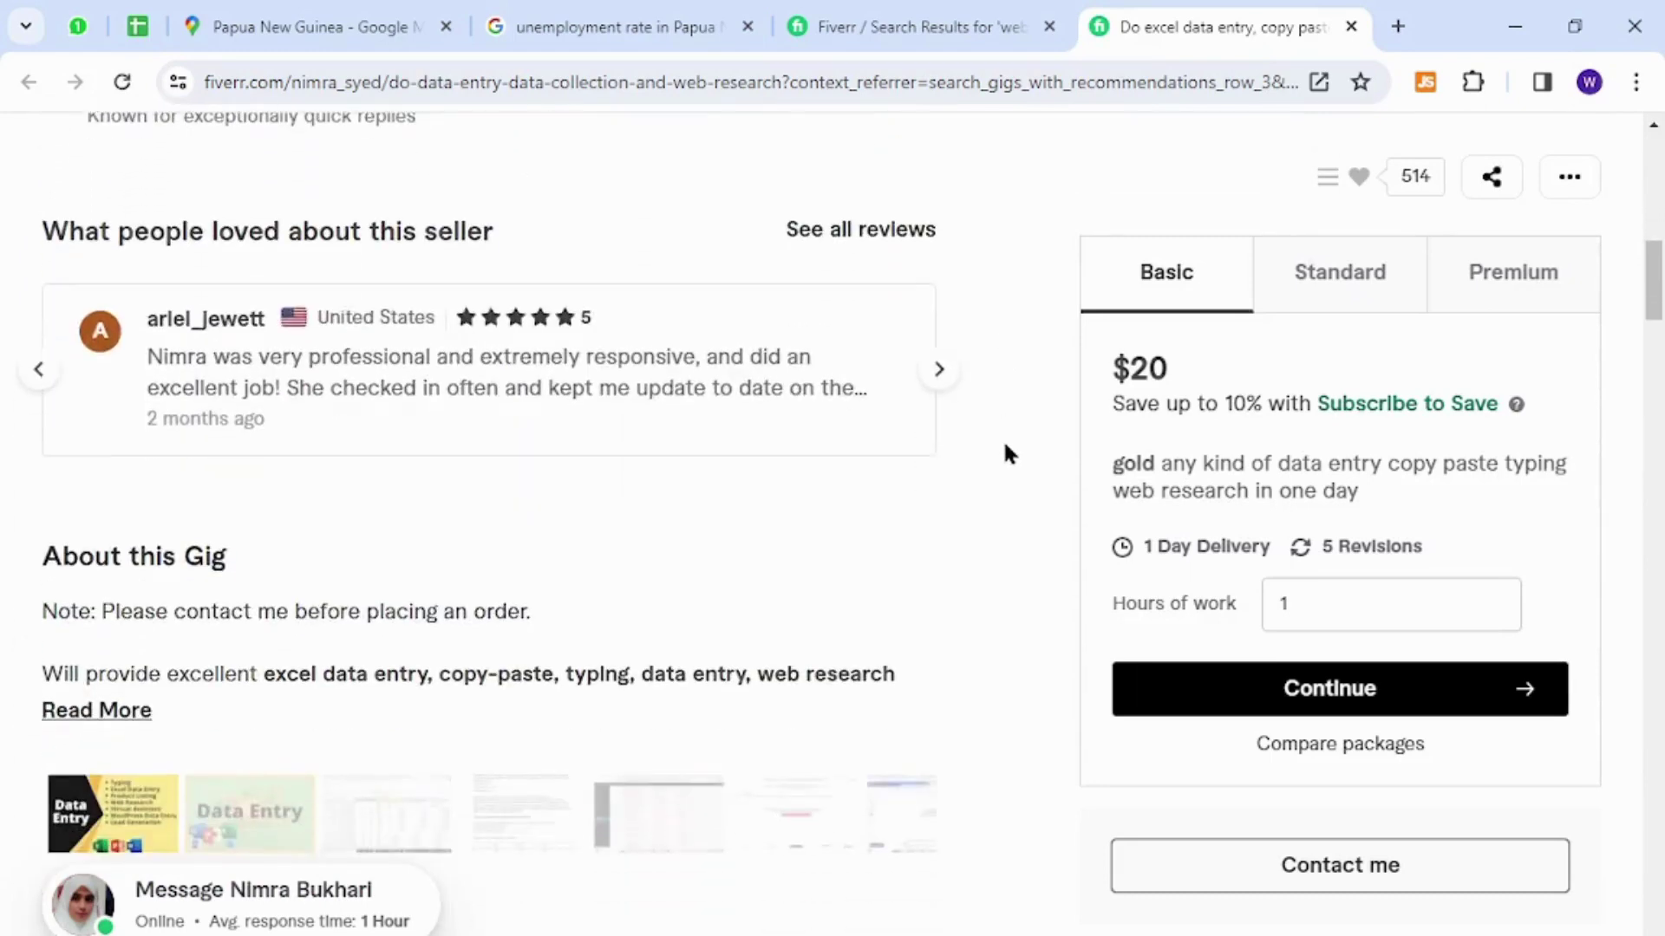
pyautogui.scroll(-4, 1004, 451)
pyautogui.scroll(-5, 1005, 436)
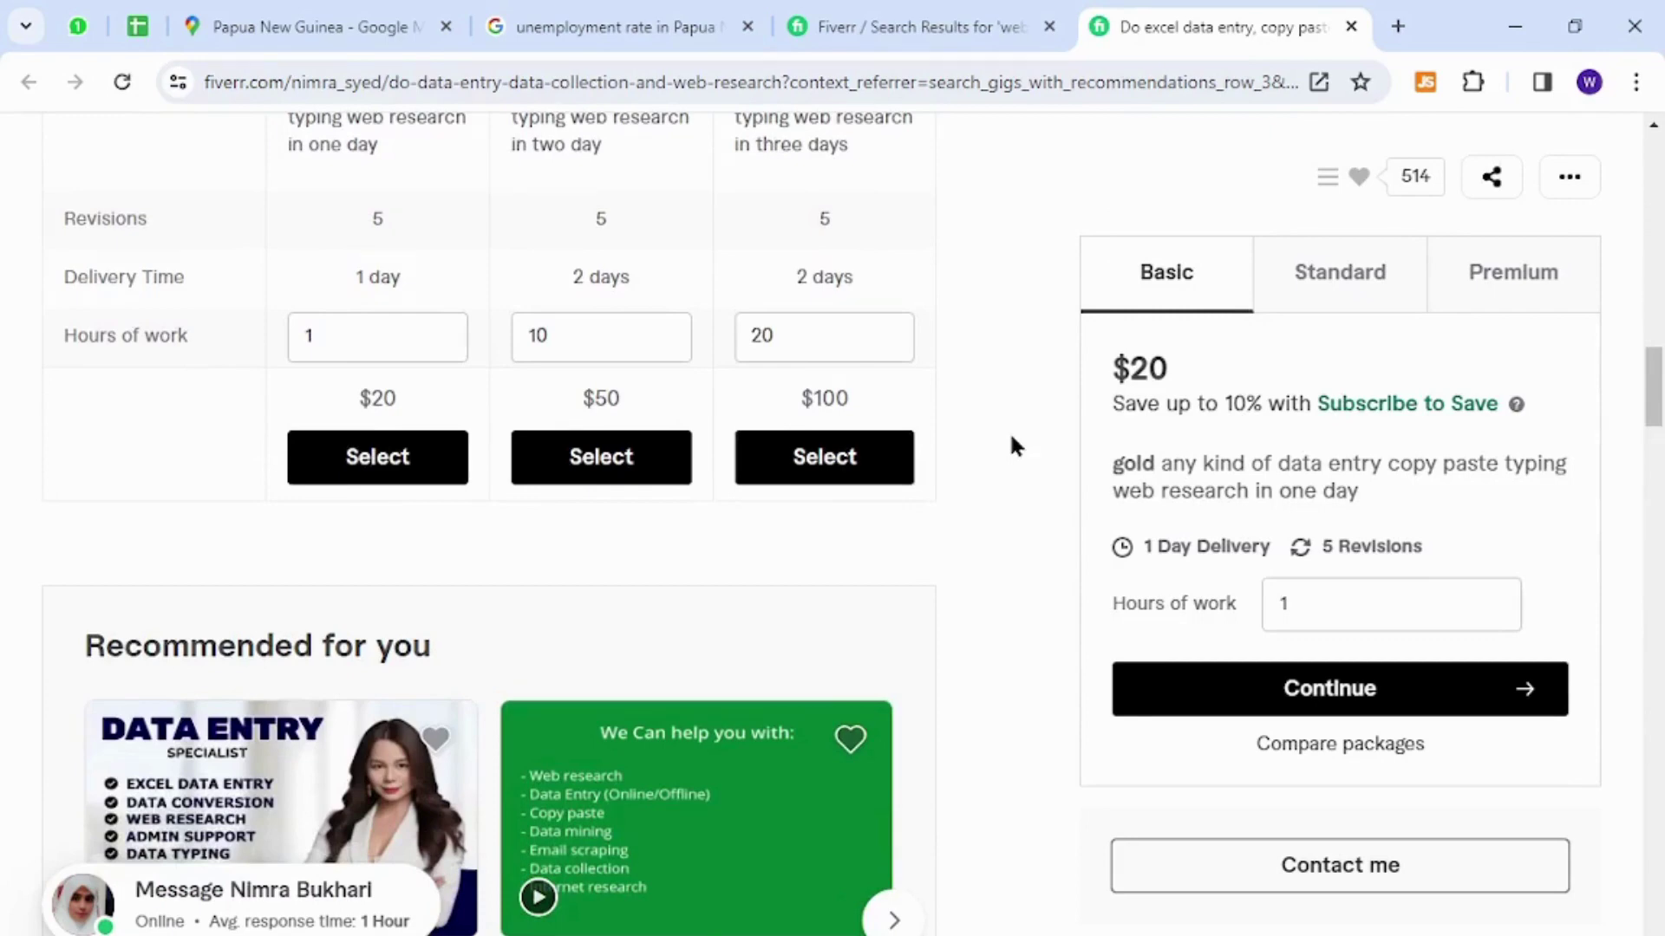
pyautogui.scroll(-3, 1012, 445)
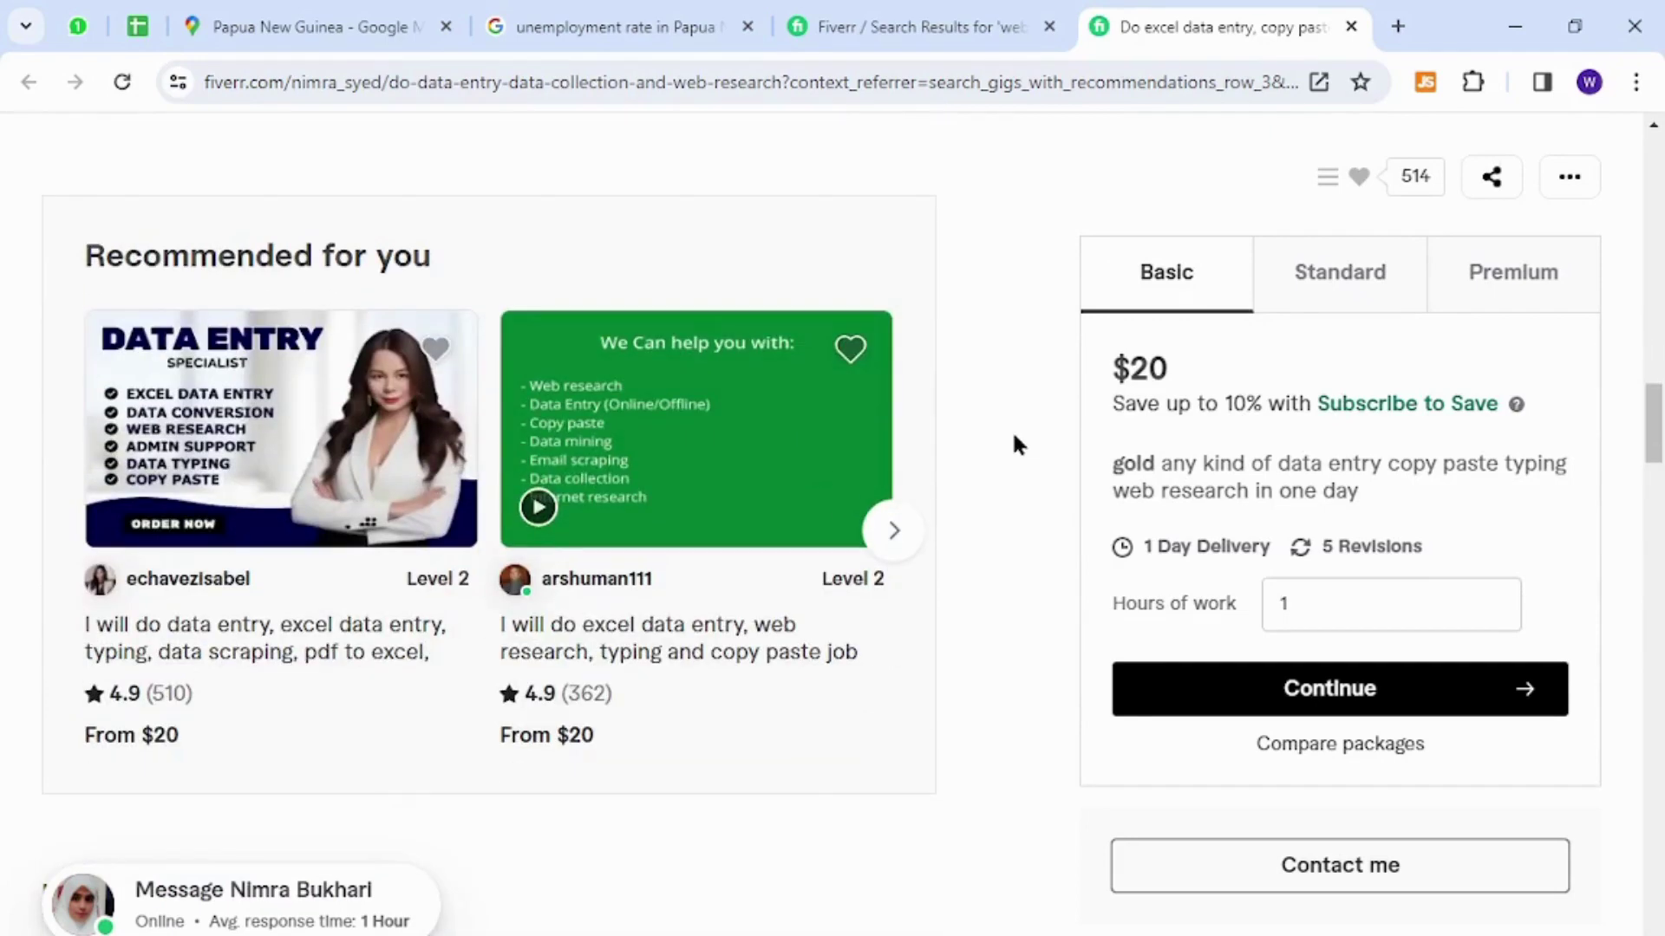
pyautogui.scroll(-5, 1013, 444)
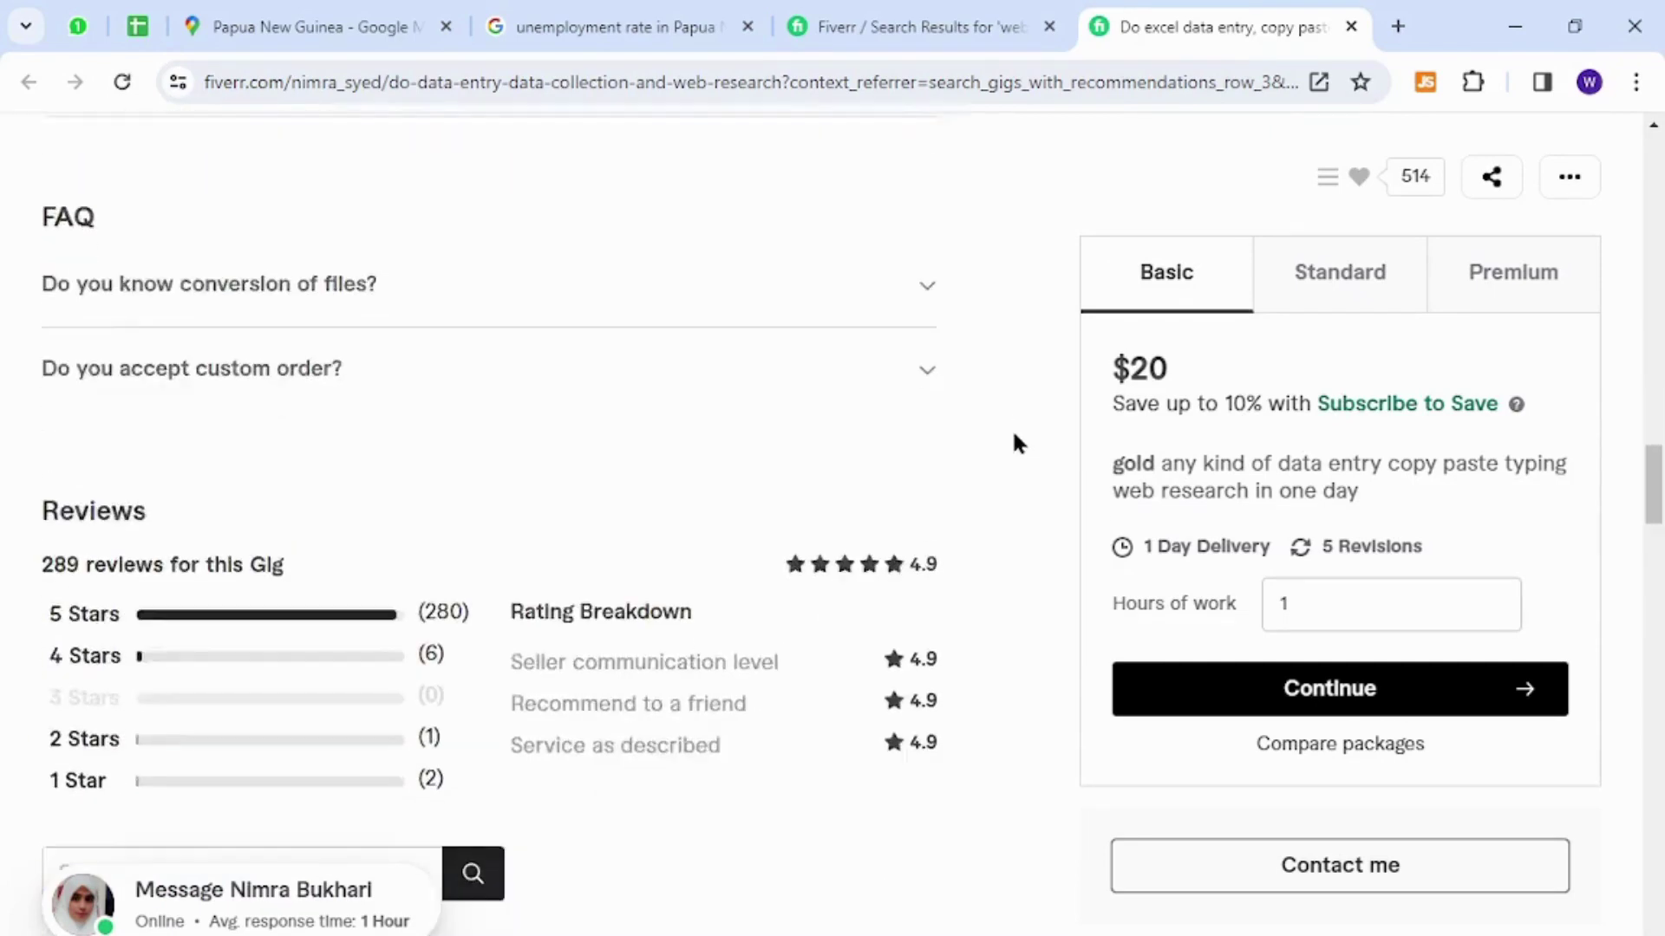
pyautogui.scroll(-4, 1017, 442)
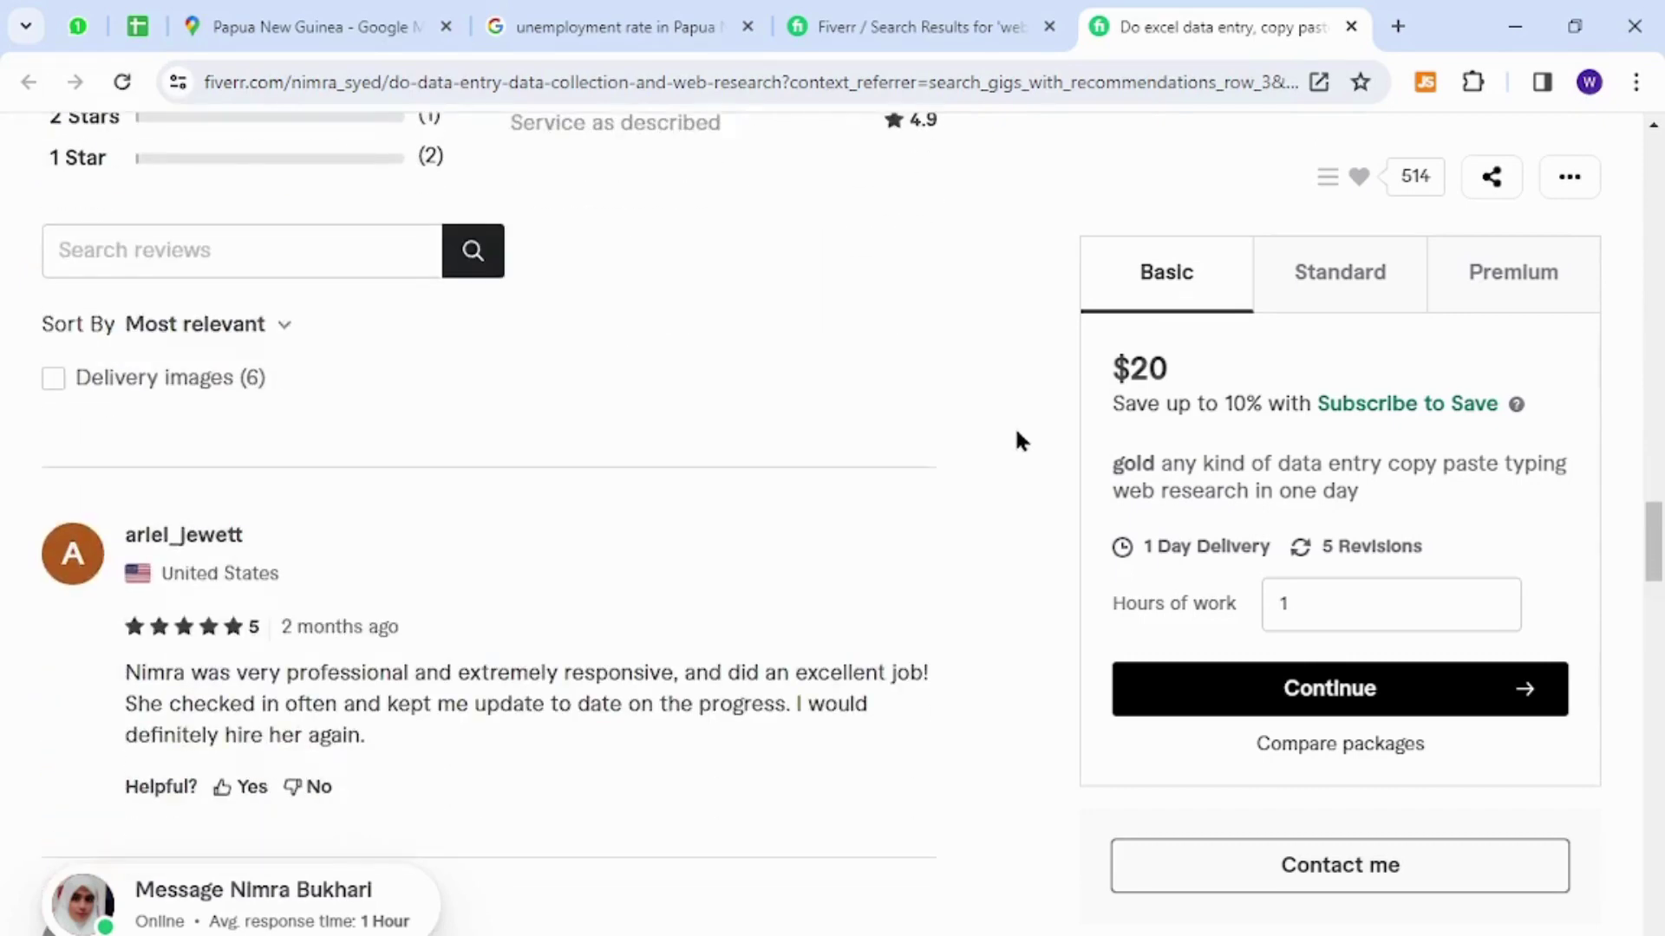
pyautogui.scroll(-4, 1018, 441)
pyautogui.scroll(-3, 1017, 442)
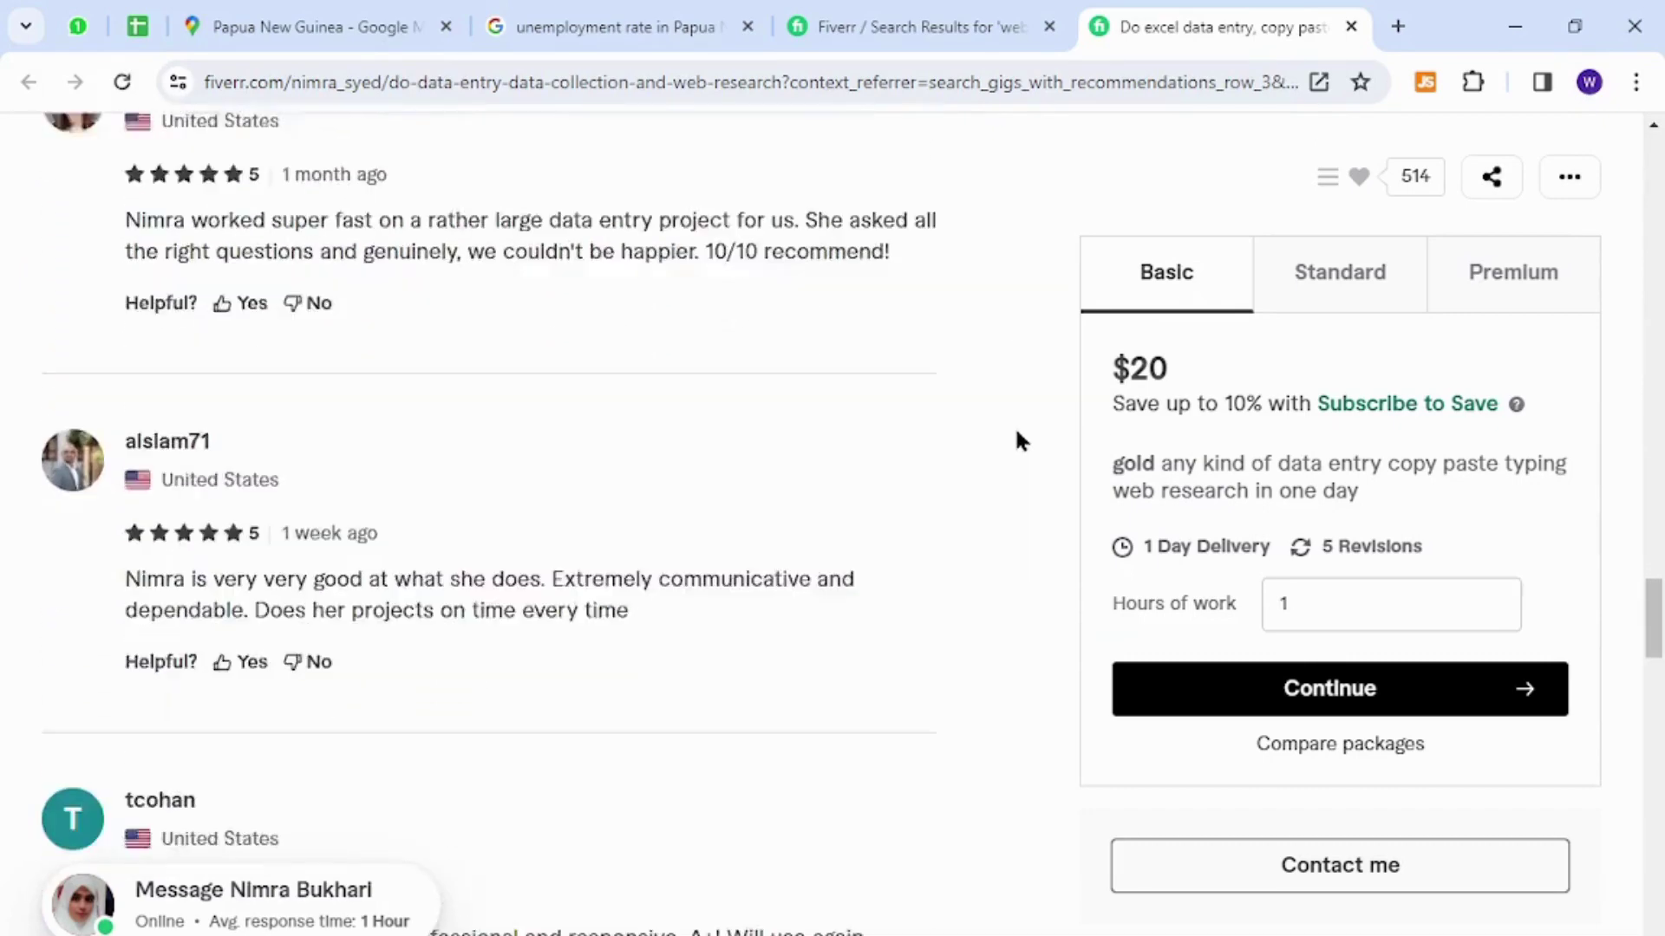
pyautogui.scroll(-1, 1017, 441)
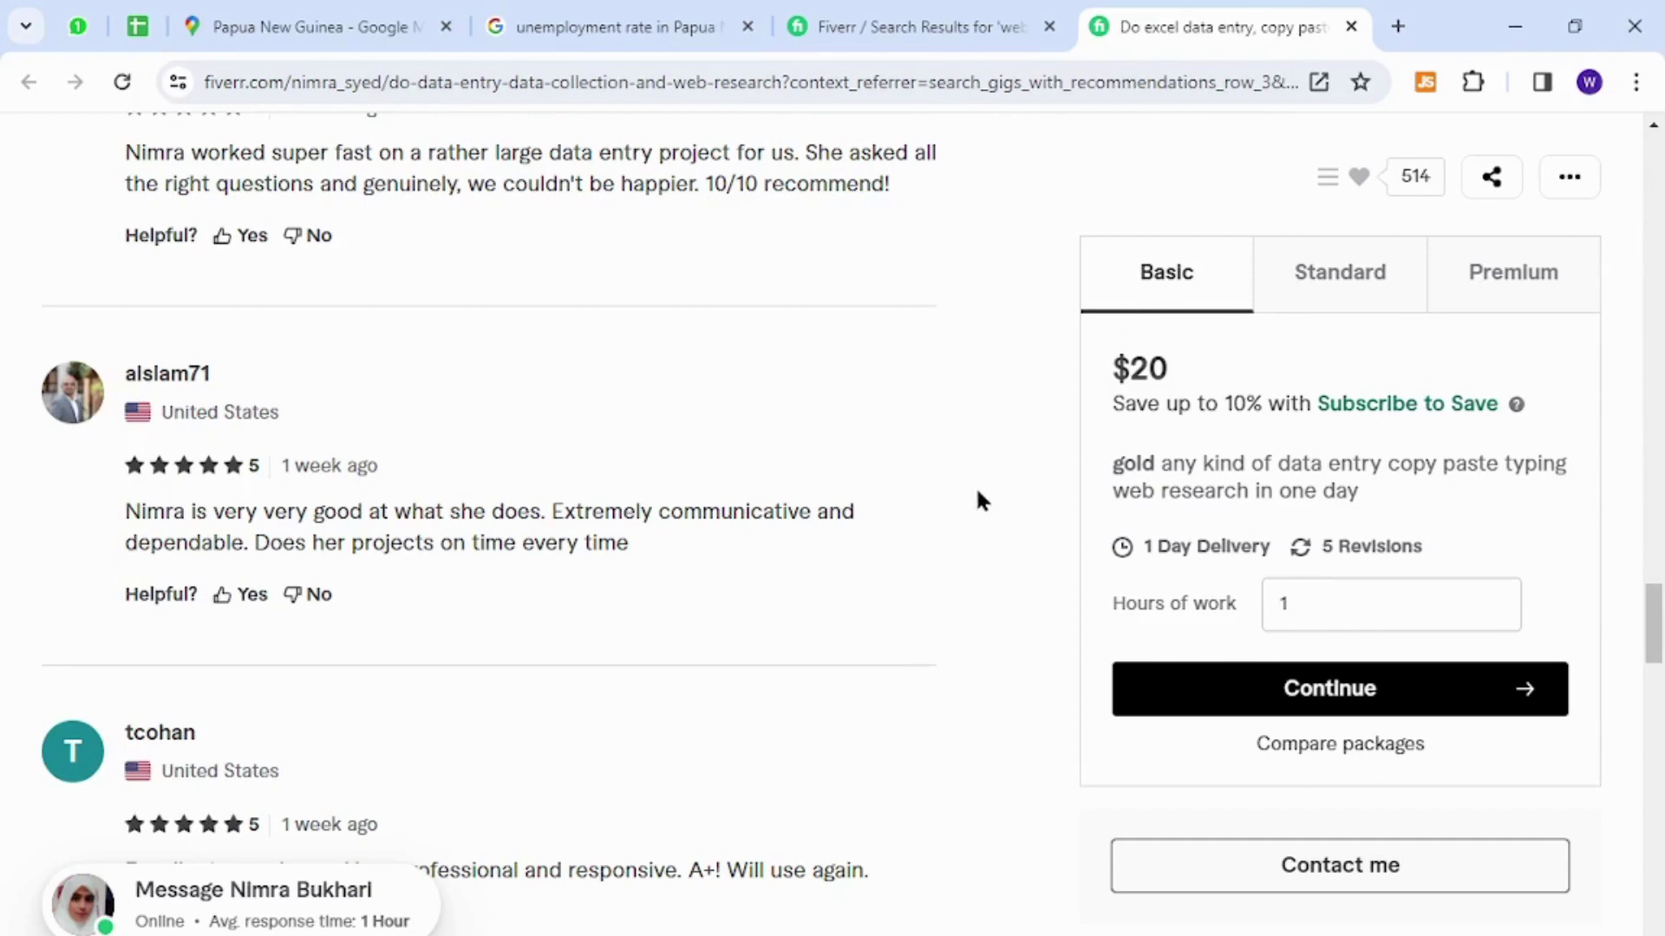
pyautogui.scroll(-3, 980, 501)
pyautogui.scroll(-1, 979, 501)
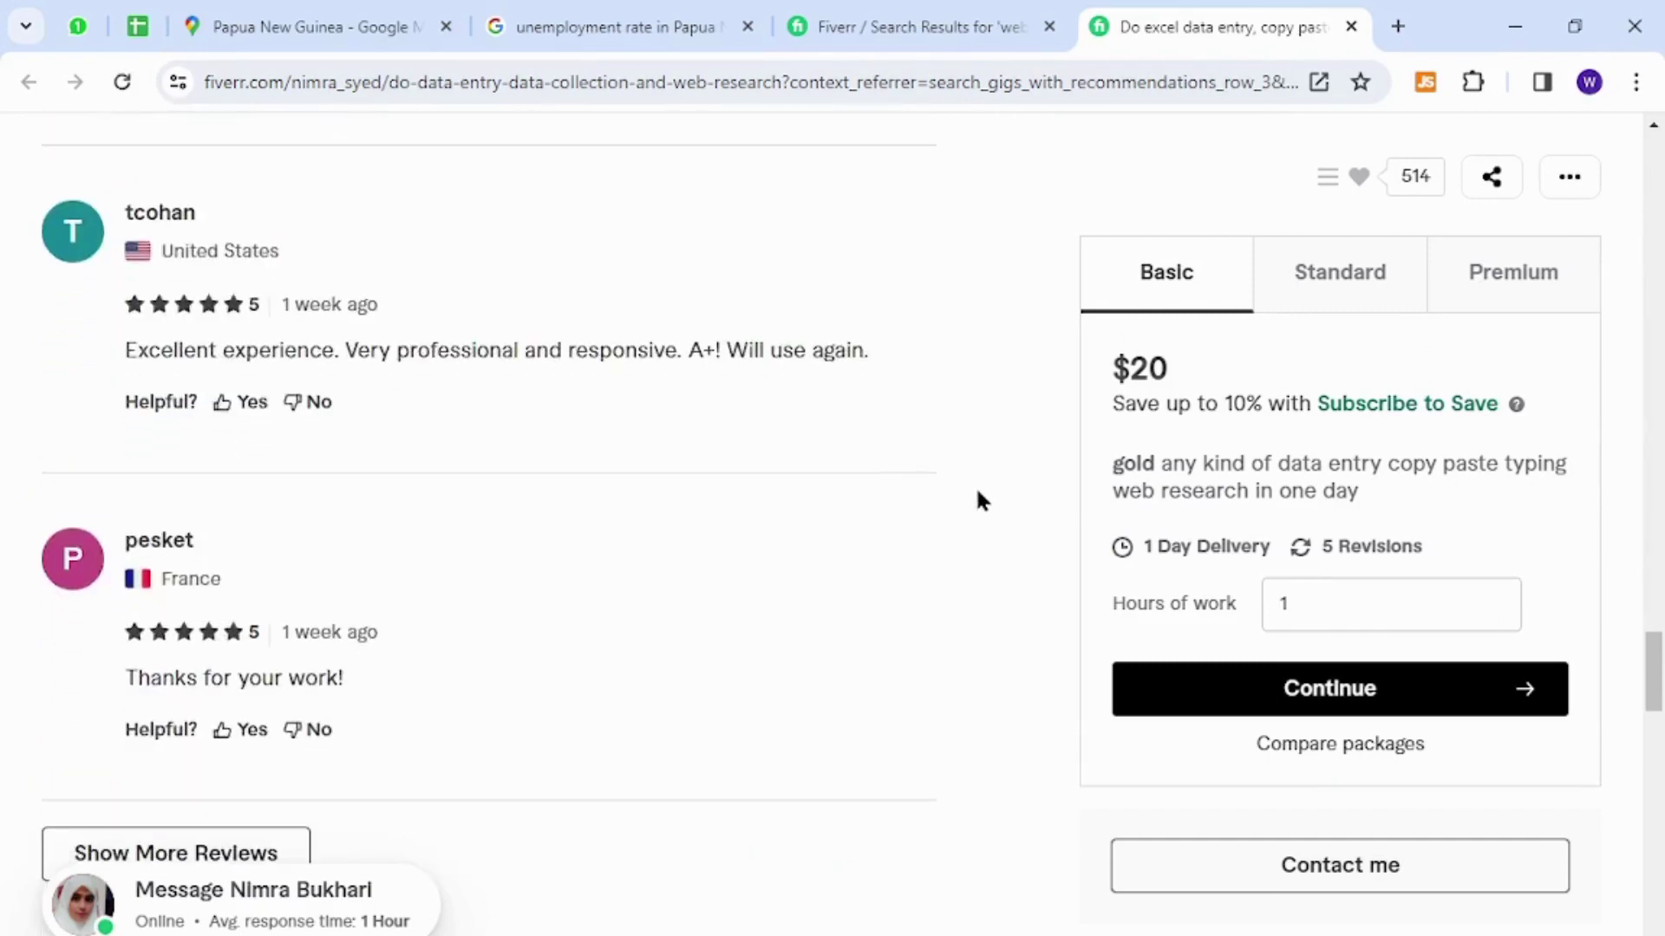
pyautogui.scroll(-3, 979, 500)
pyautogui.scroll(-2, 980, 501)
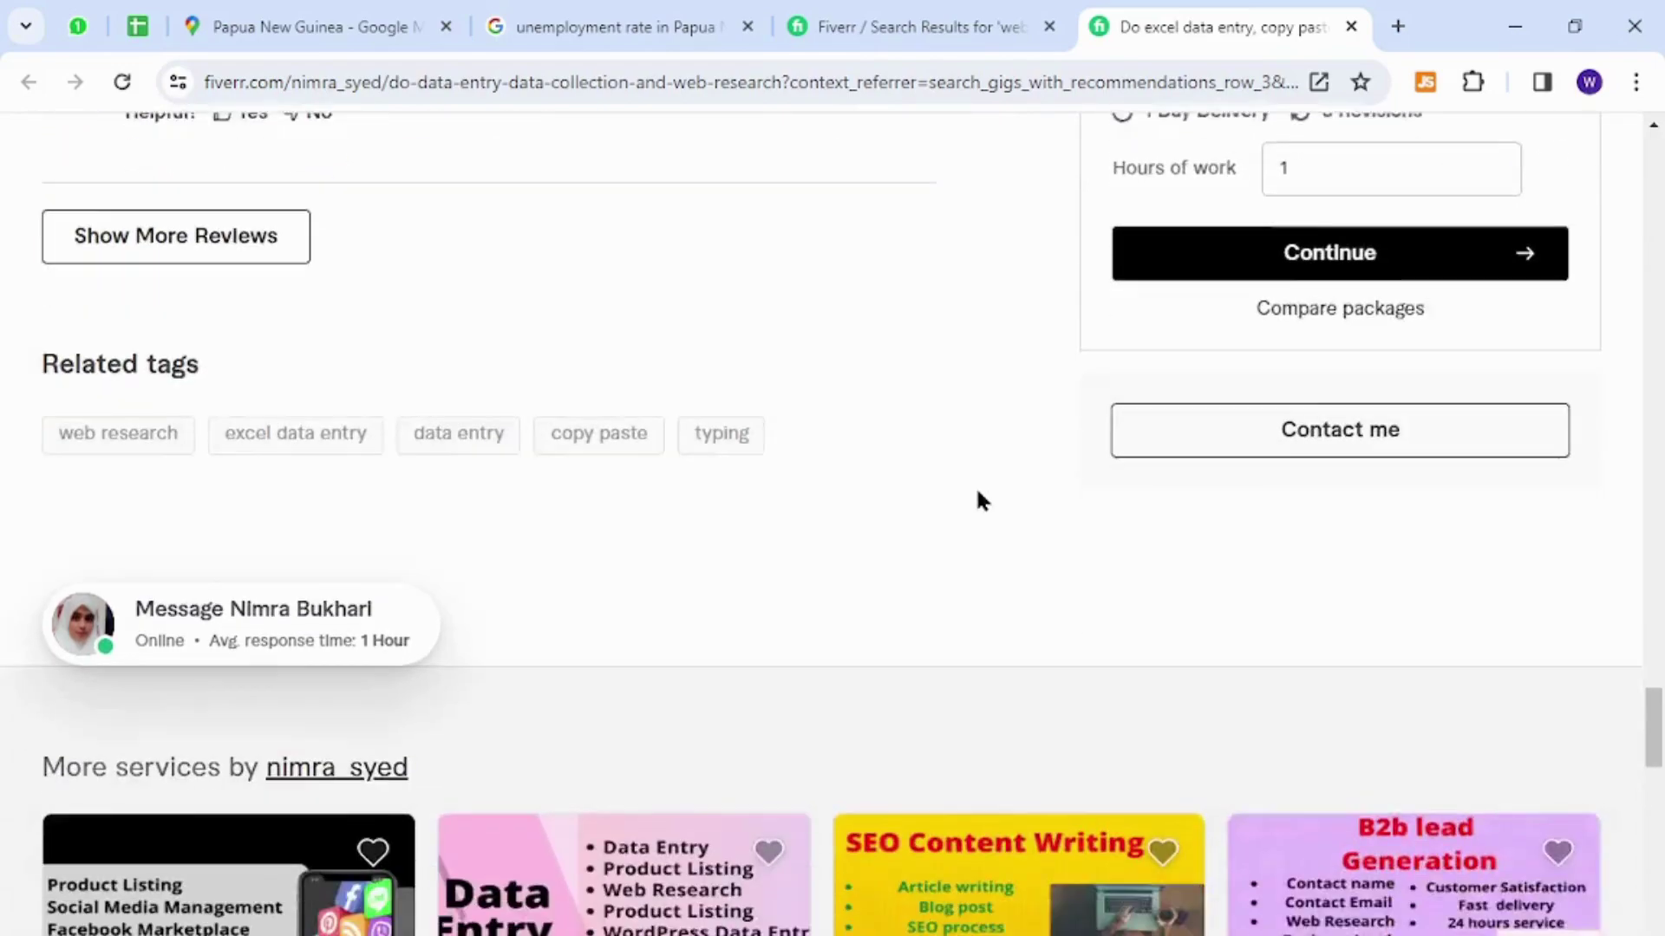